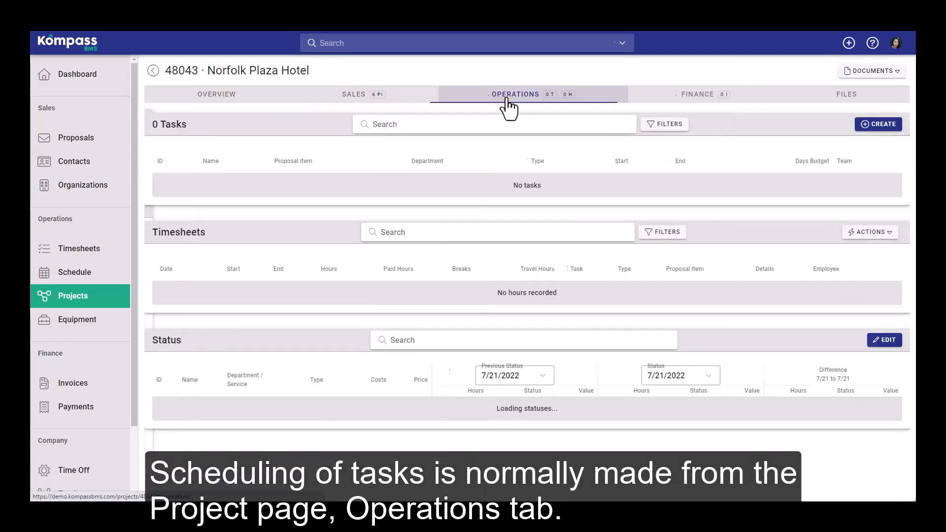
Step: View the employee schedule calendar and look through an employee's timesheet entries for Jun 7 - Jun 21
click(87, 281)
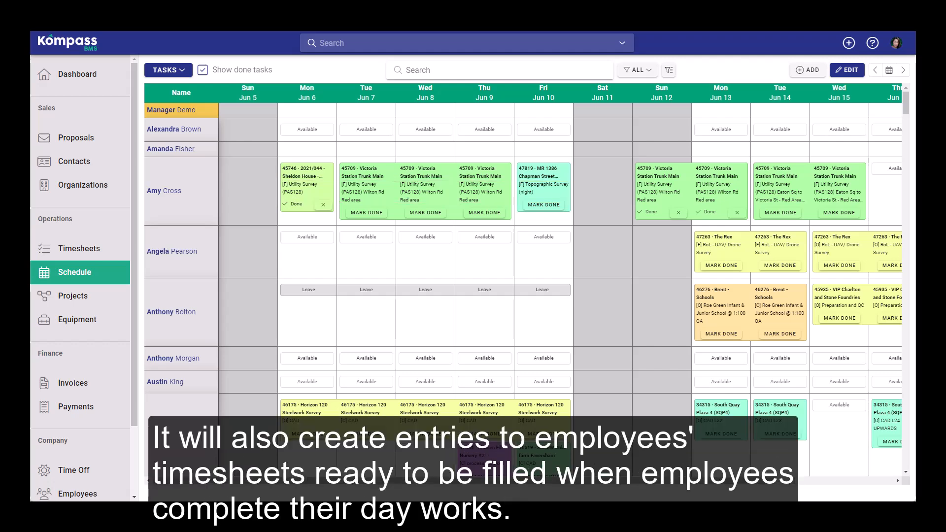
click(61, 250)
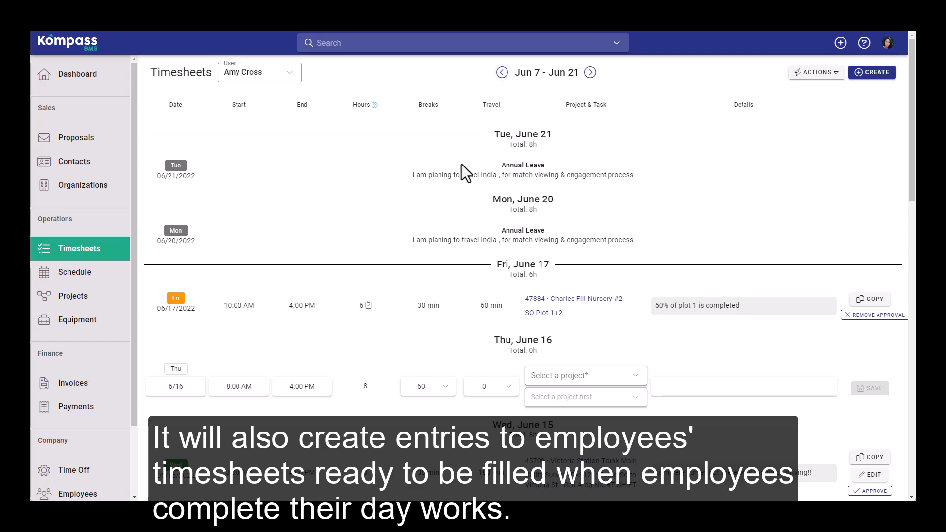
scroll(462, 167, down, 15)
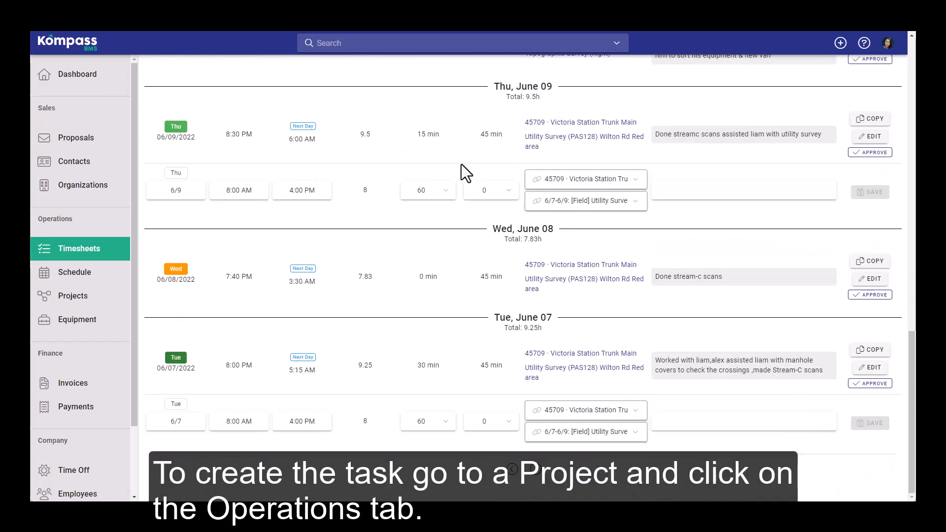
Step: Open the Norfolk Plaza Hotel project and display its operations
click(74, 296)
click(170, 143)
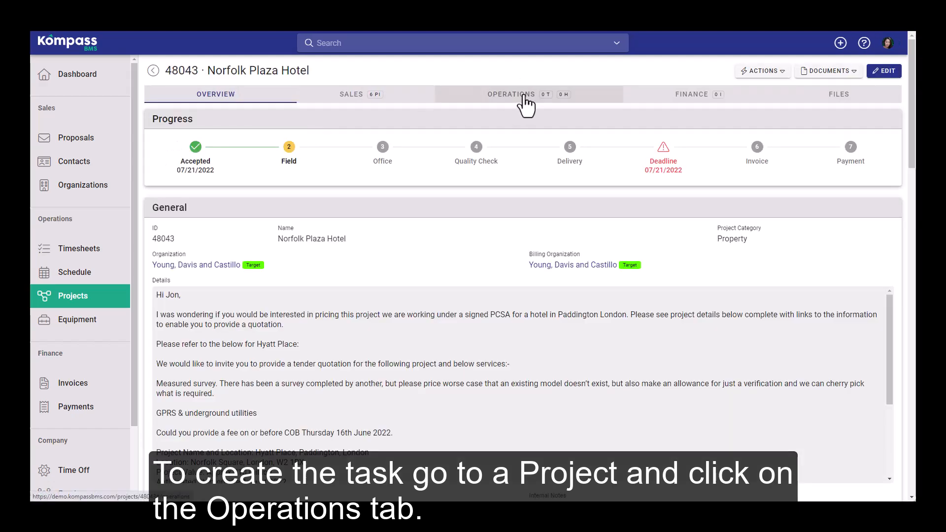
click(526, 105)
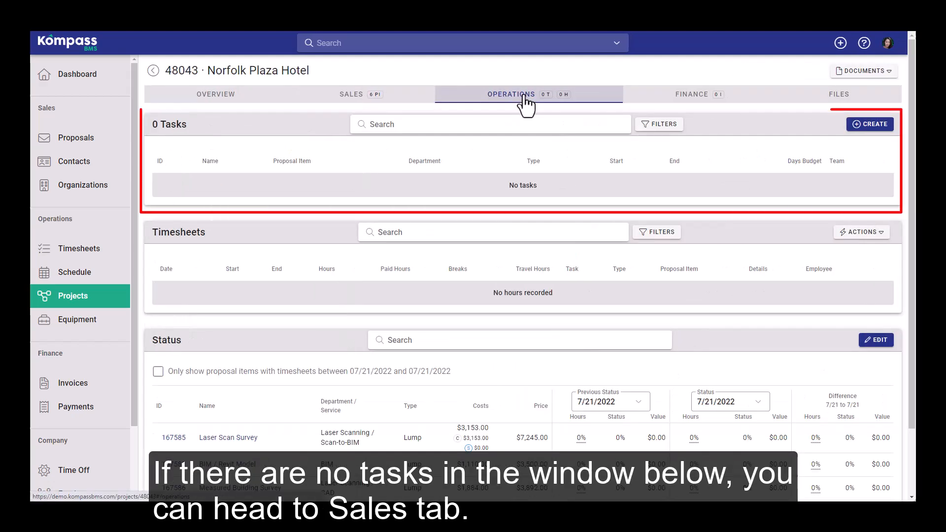
Step: Create tasks from the project's Laser Scan Survey, BIM / Revit Model and Measured Building Survey proposal items
click(365, 99)
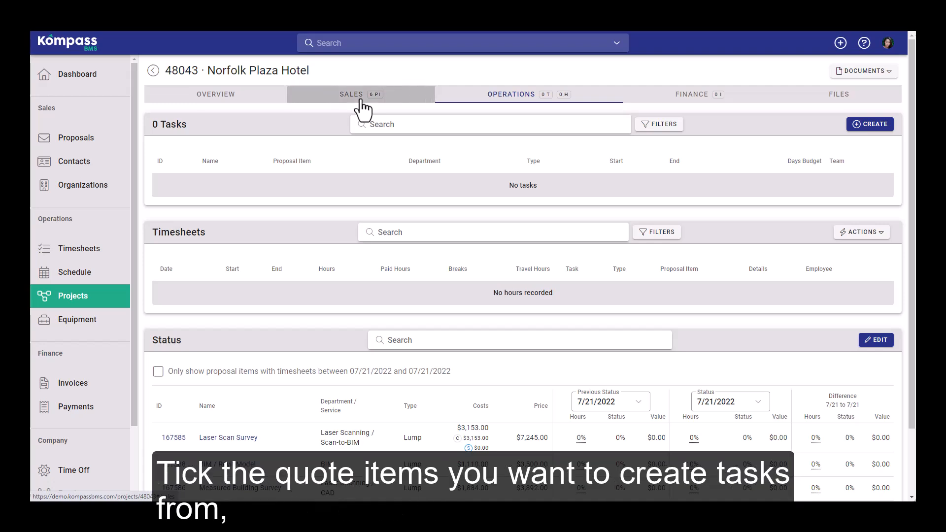
click(162, 189)
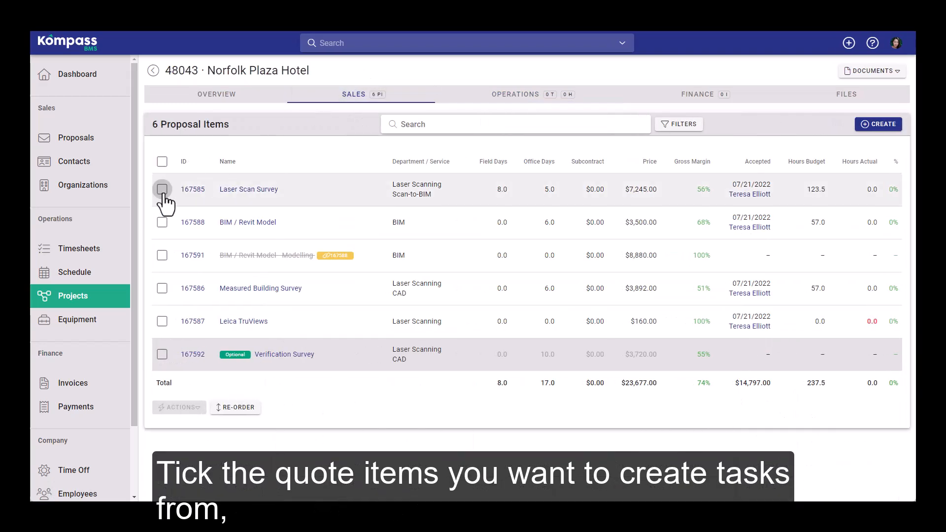
click(162, 222)
click(162, 289)
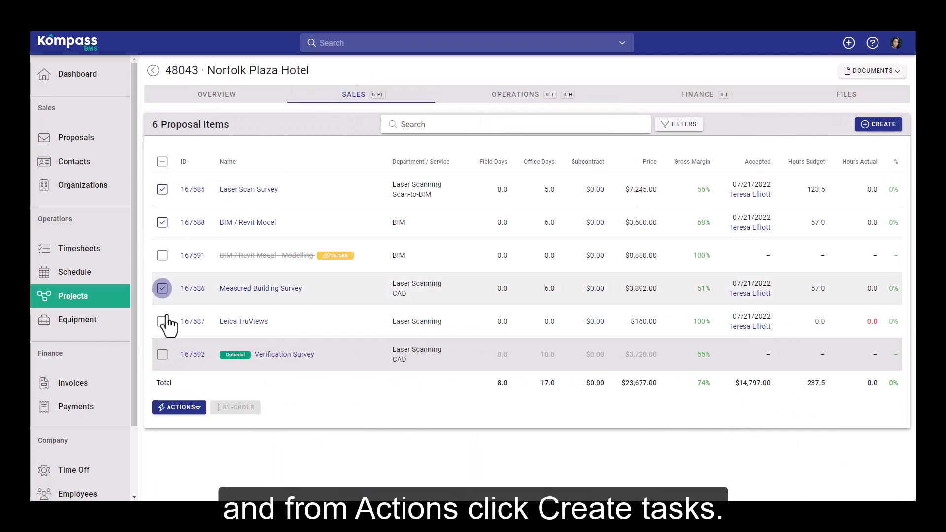
click(180, 407)
click(192, 456)
click(569, 318)
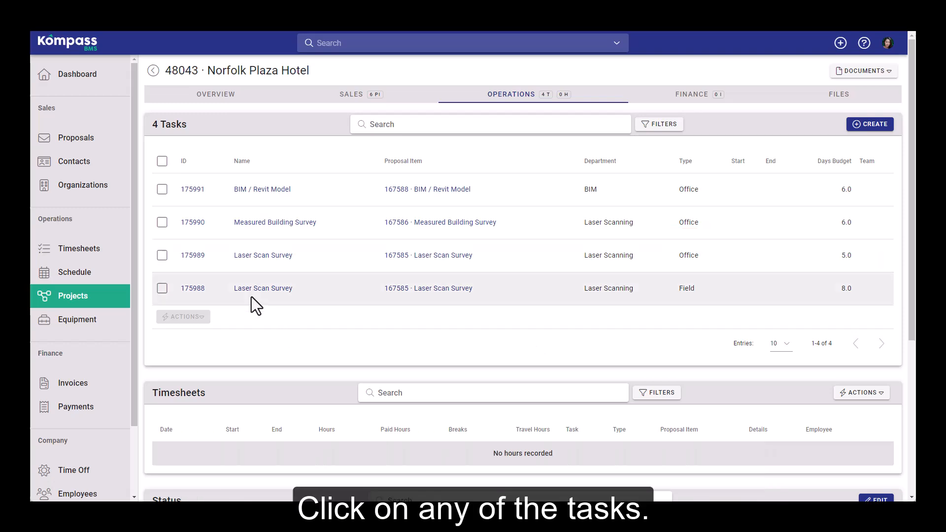
Step: Edit the Field-type Laser Scan Survey task, setting its start to 7/20/2022 and its end to 7/24/2022
click(194, 292)
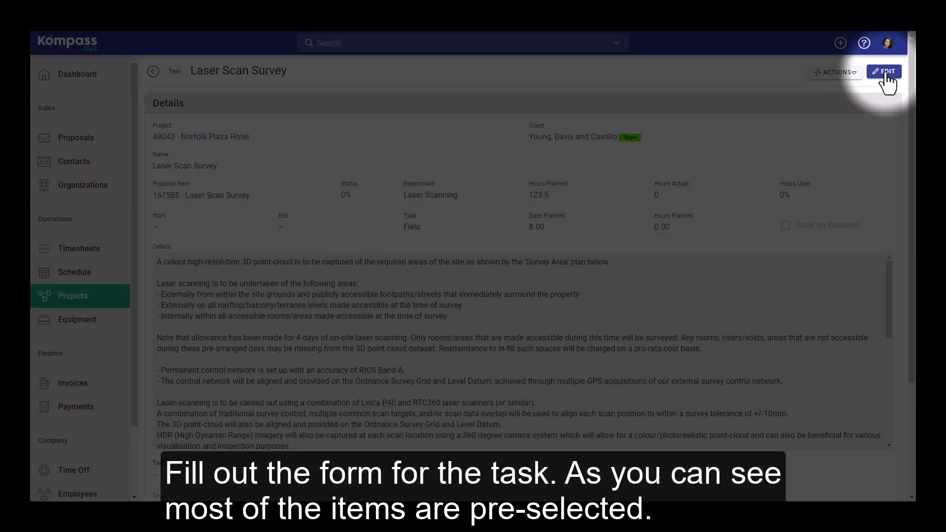
click(886, 72)
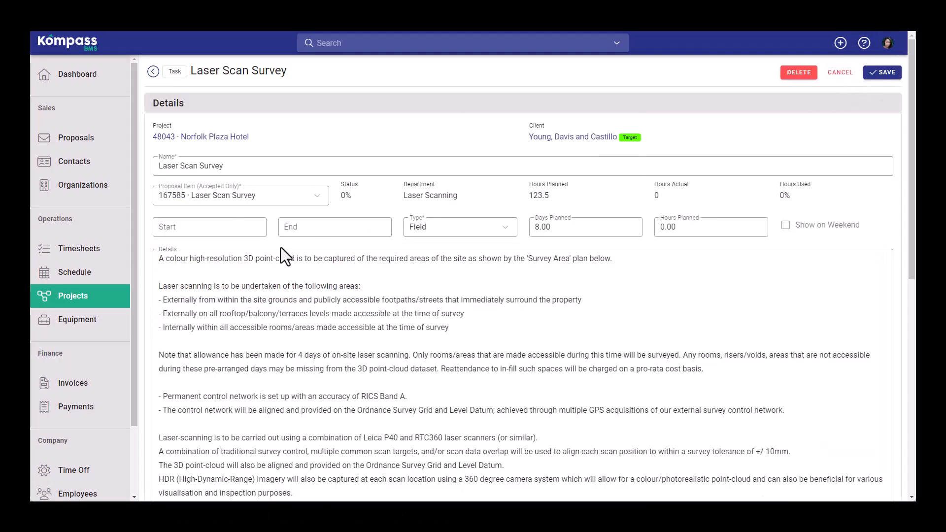
click(236, 235)
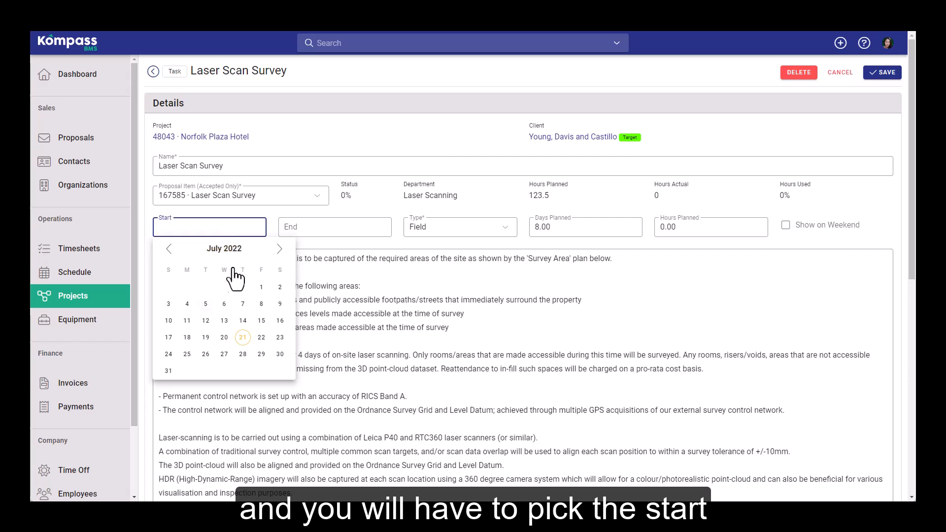
click(224, 337)
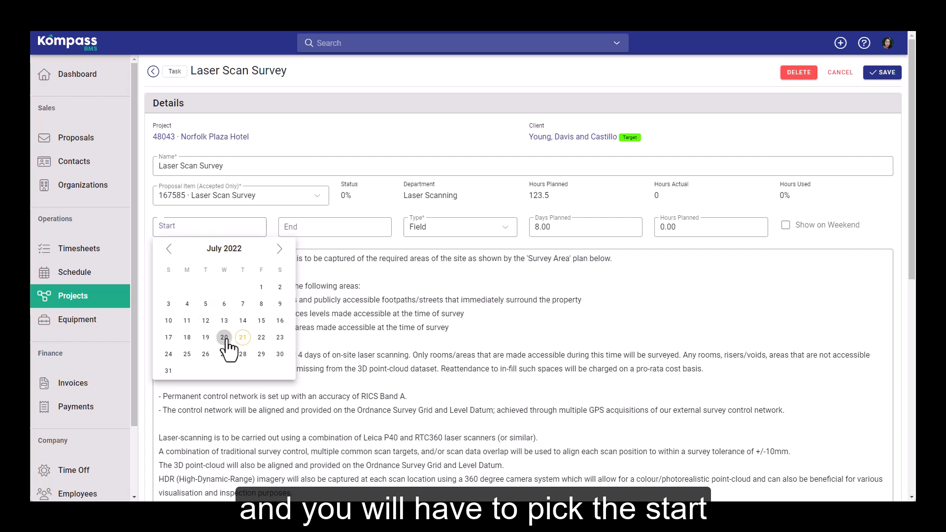
click(353, 225)
click(294, 354)
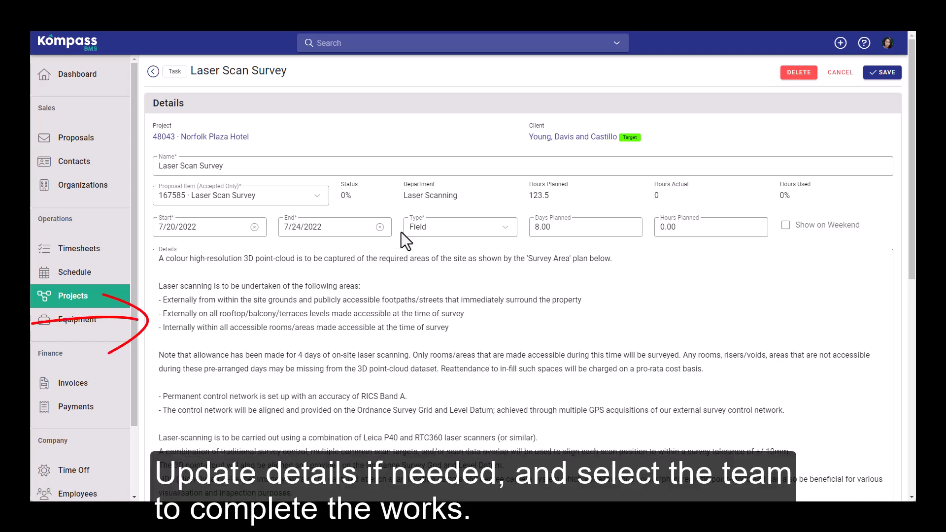
Step: Assign three employees to the Laser Scan Survey task's team
scroll(402, 232, down, 10)
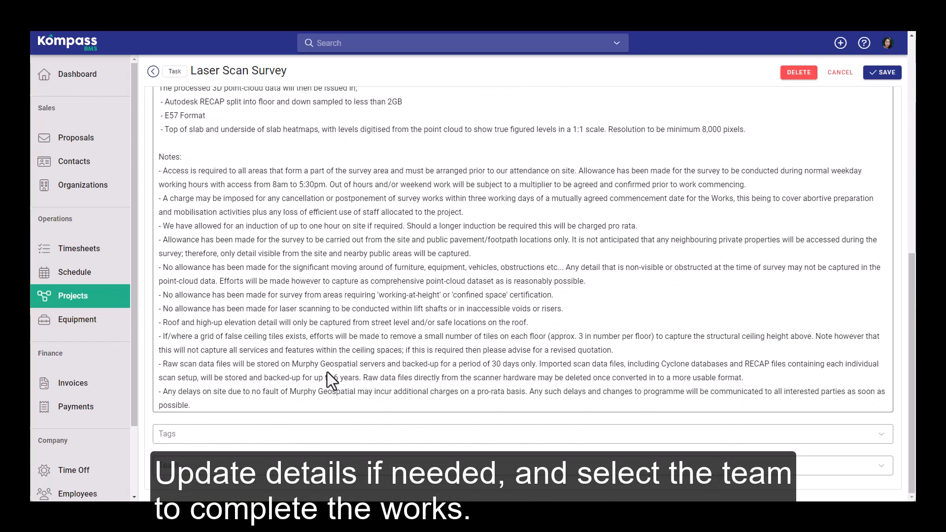
click(273, 466)
click(234, 419)
click(236, 423)
click(207, 340)
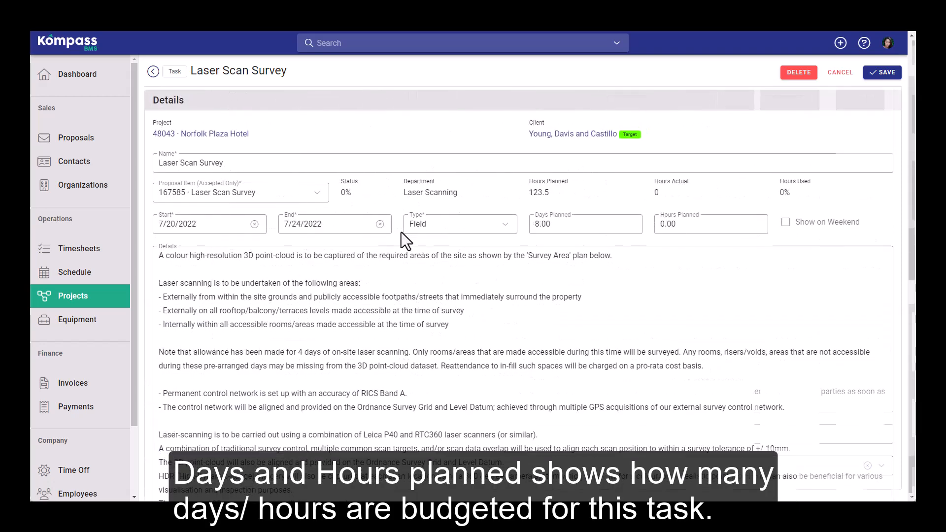
Step: Set the Laser Scan Survey task's planned days to 2 and save the task
scroll(401, 232, down, 1)
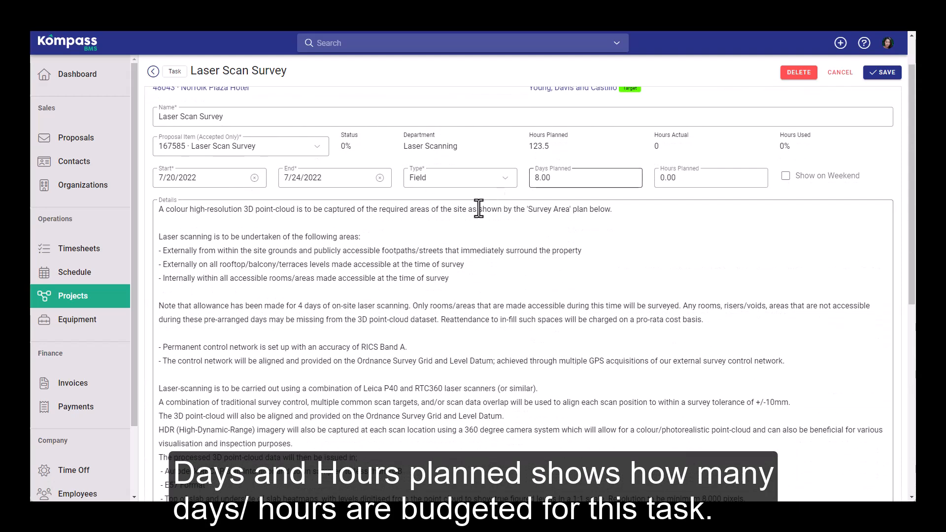
click(567, 180)
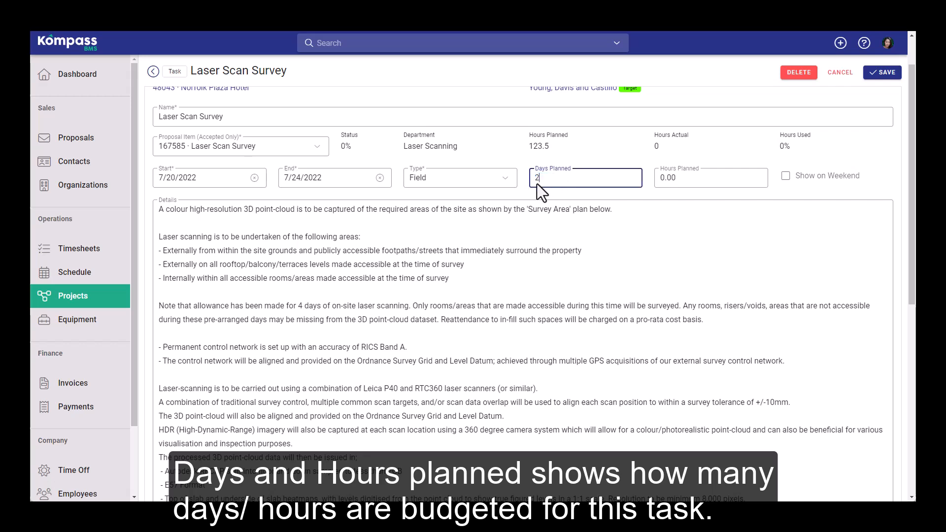
click(523, 186)
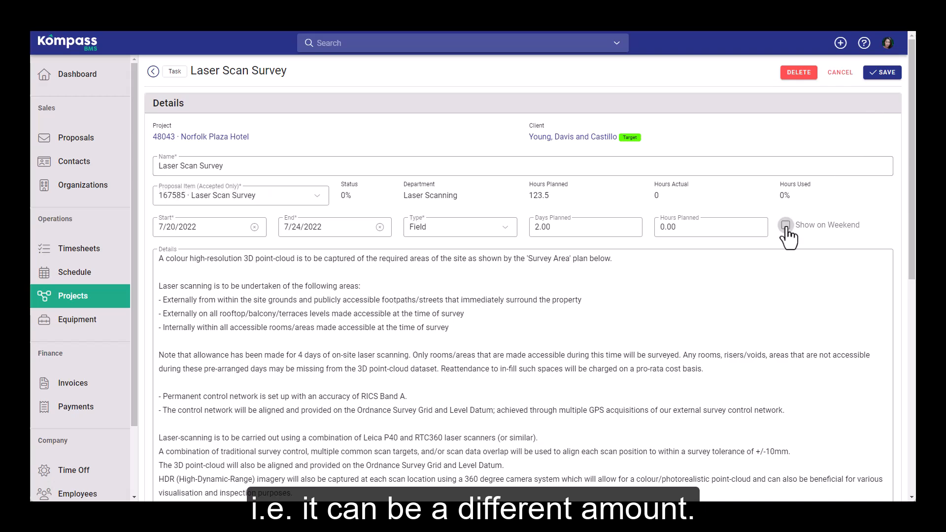
click(885, 73)
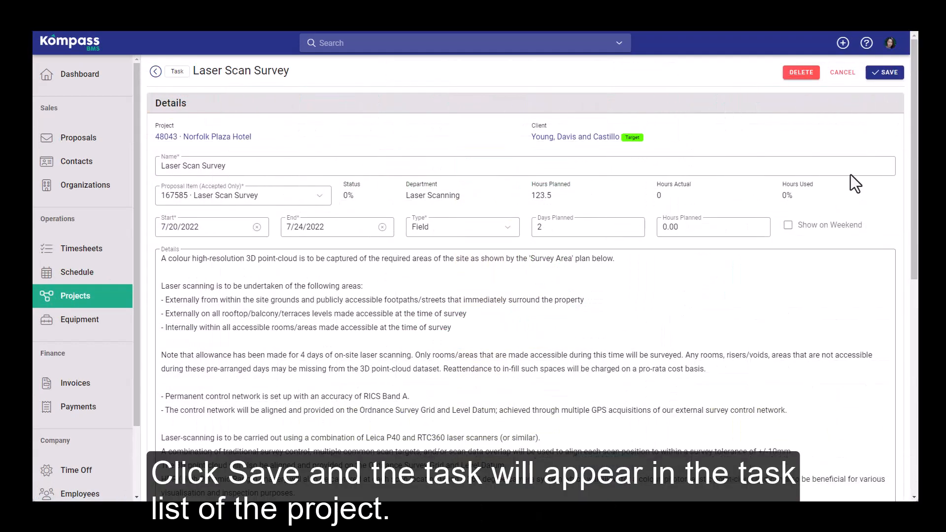
click(891, 75)
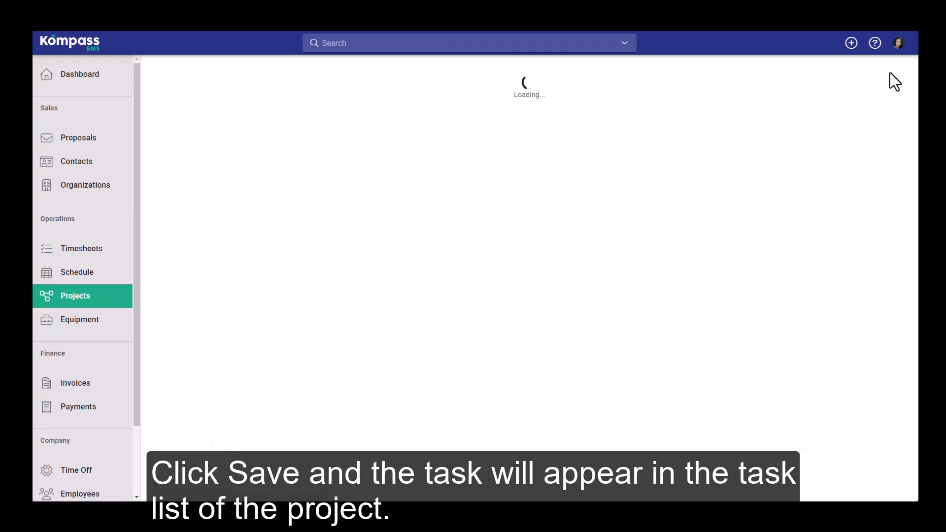
Step: View the saved task in the schedule and open an assigned team member's timesheets
click(74, 273)
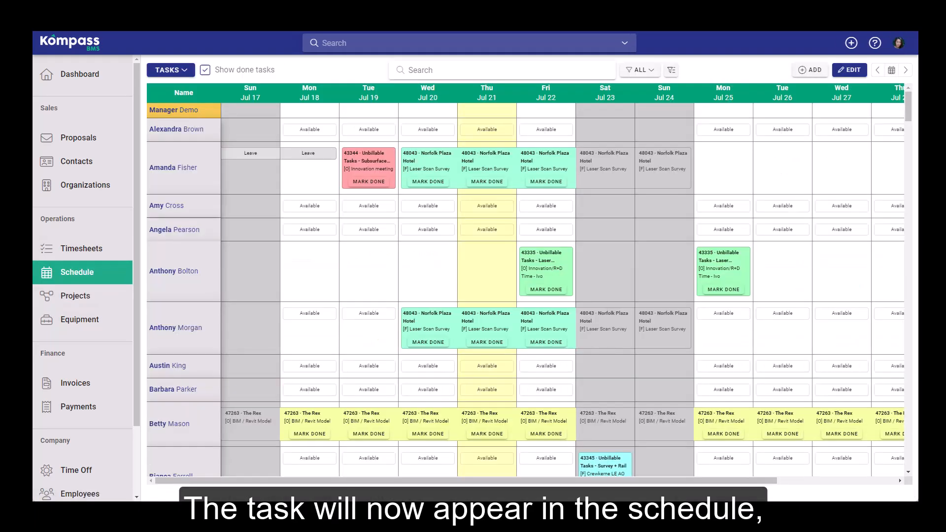
click(100, 258)
text(aman)
key(Return)
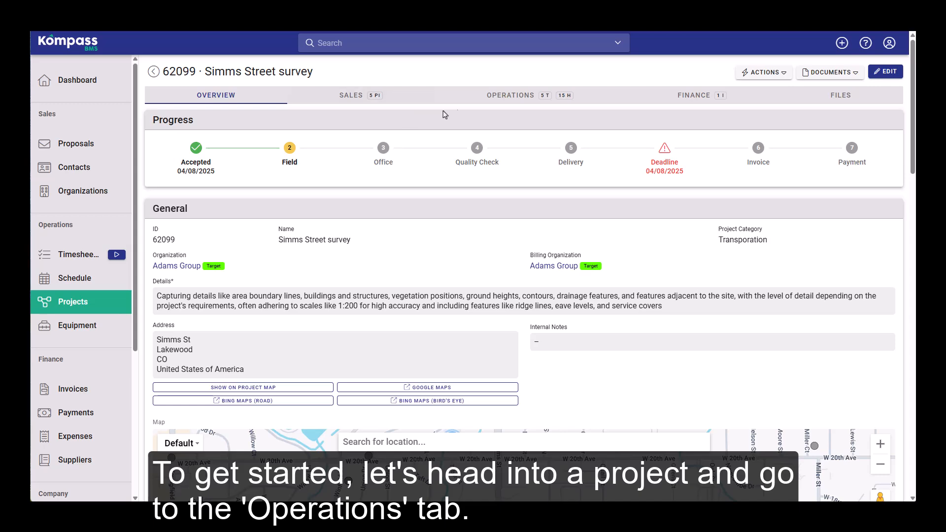
Step: Start a new Simms Street survey project task named Survey of Building F3, with proposal item Boundary information and type Field
click(512, 96)
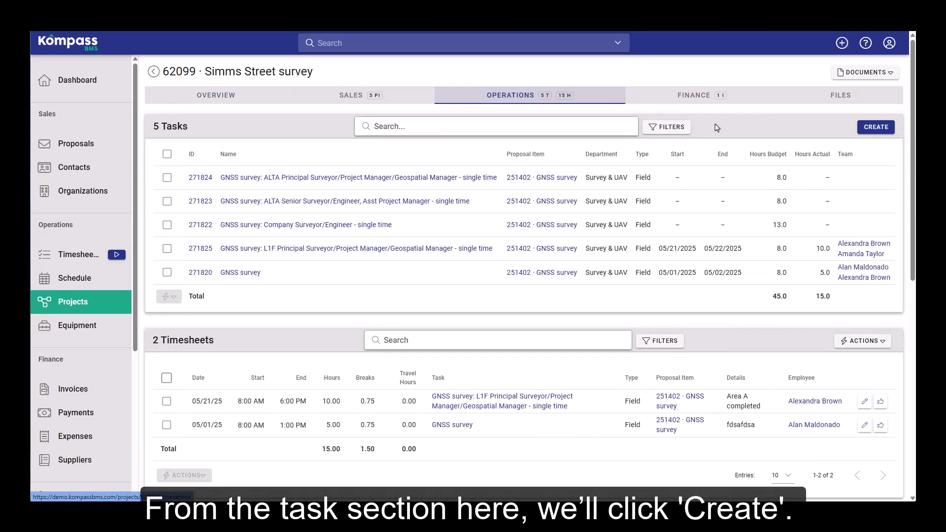
click(875, 127)
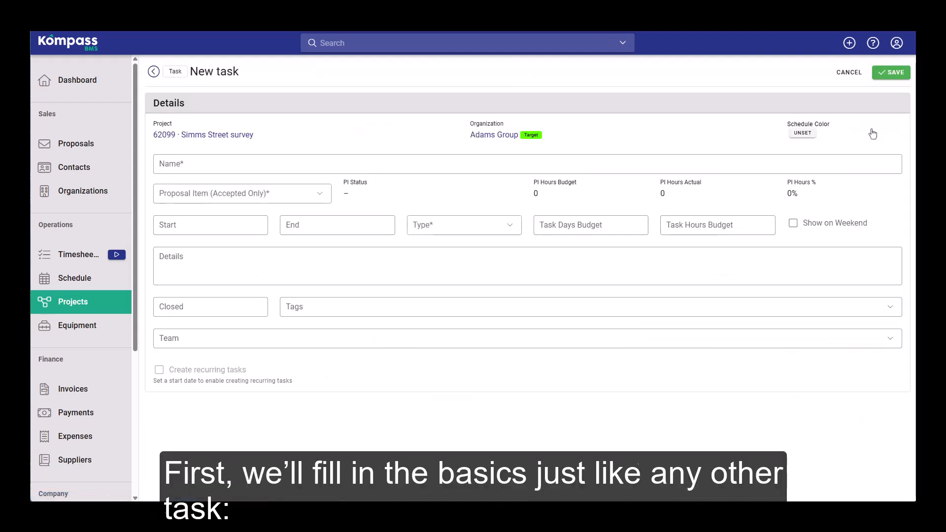
click(402, 166)
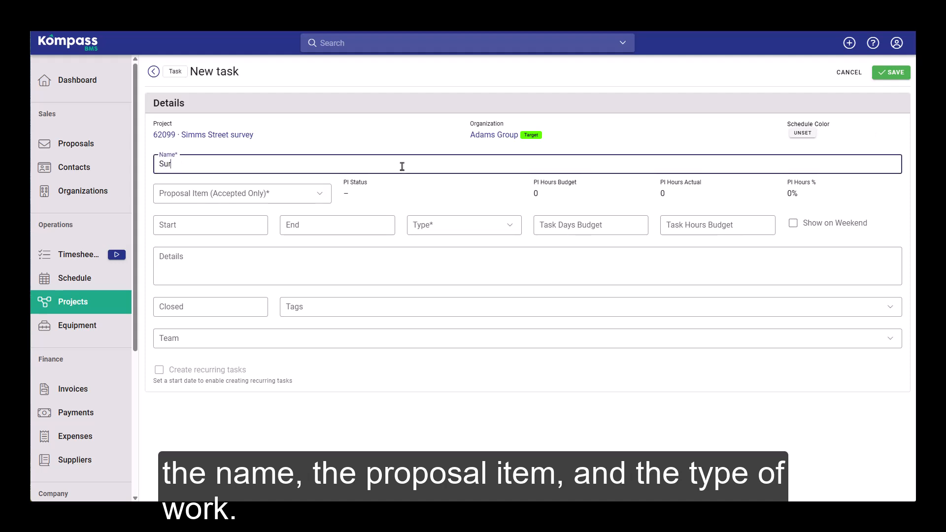
click(242, 194)
click(245, 237)
click(421, 225)
click(418, 247)
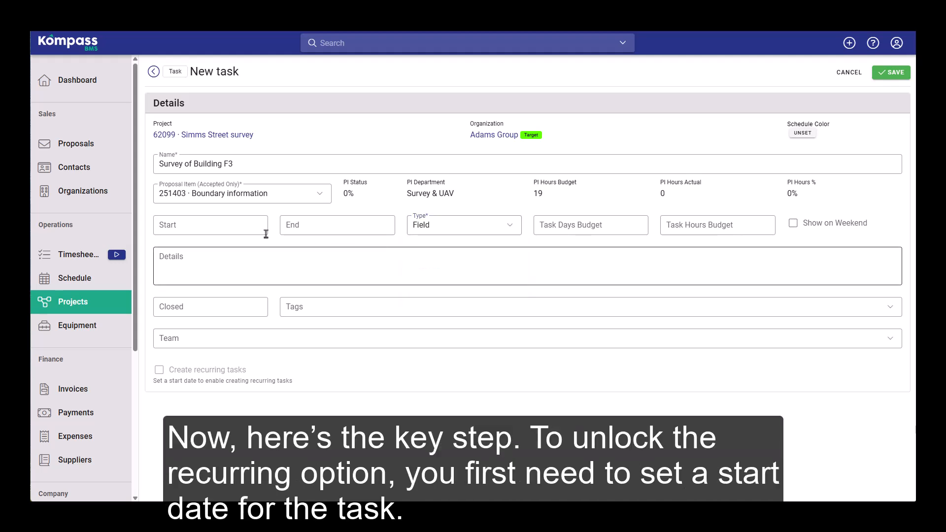
Step: Set the new task's start date to 08/04/2025 and enable creating recurring tasks
click(237, 226)
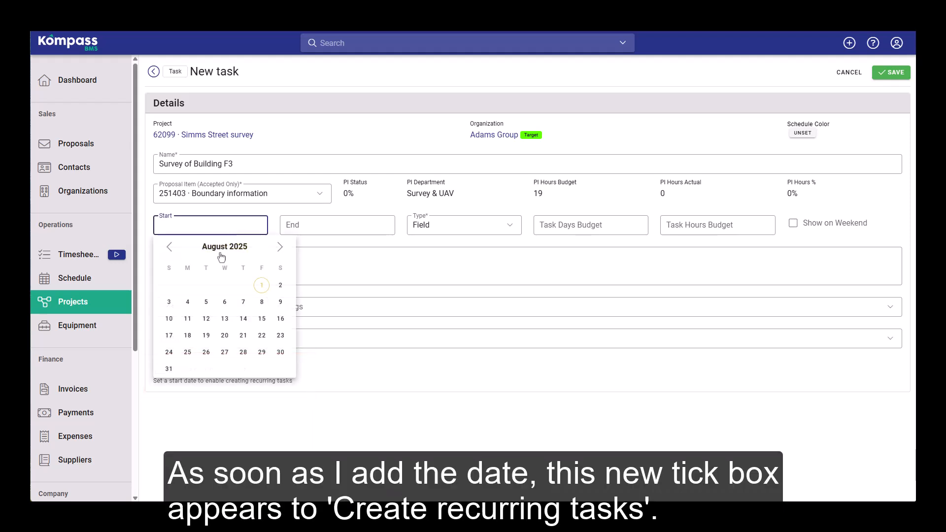
click(188, 302)
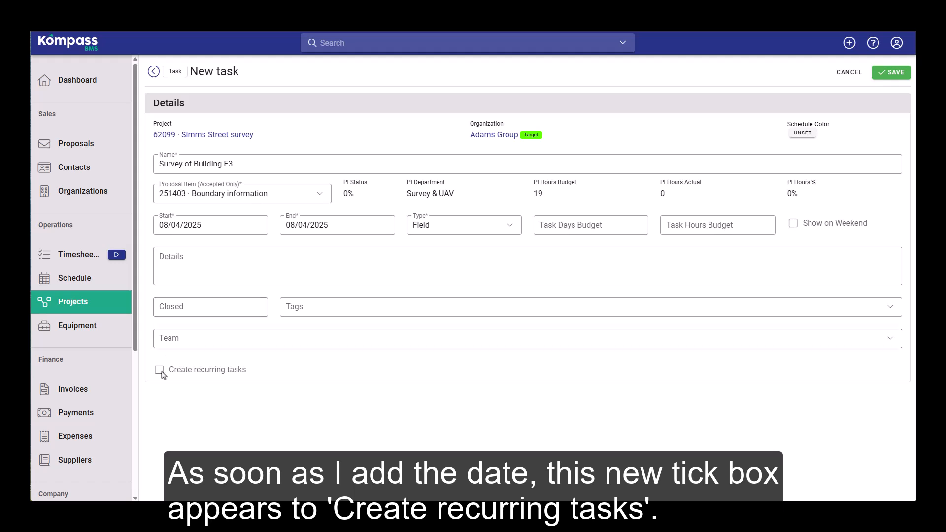
click(159, 370)
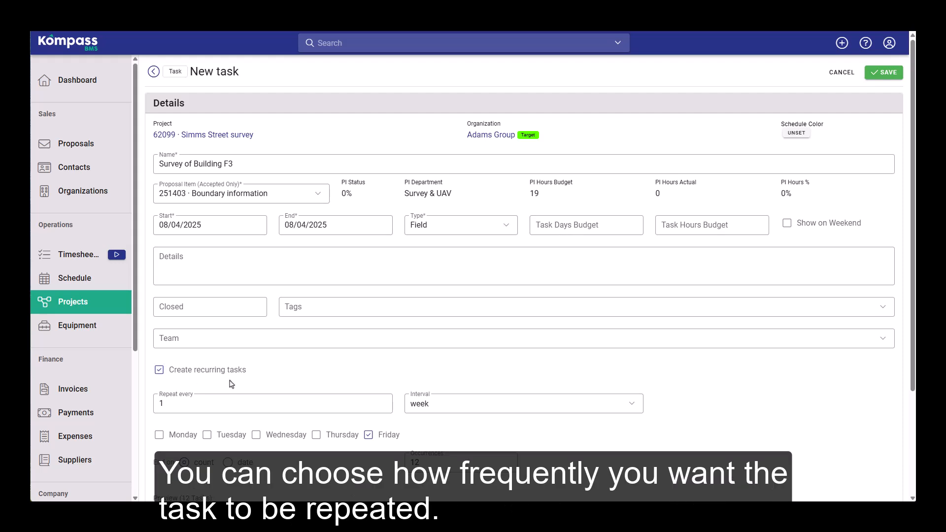
Step: Enable Show on Weekend for the task and set its recurrence to 10 occurrences
scroll(240, 383, down, 3)
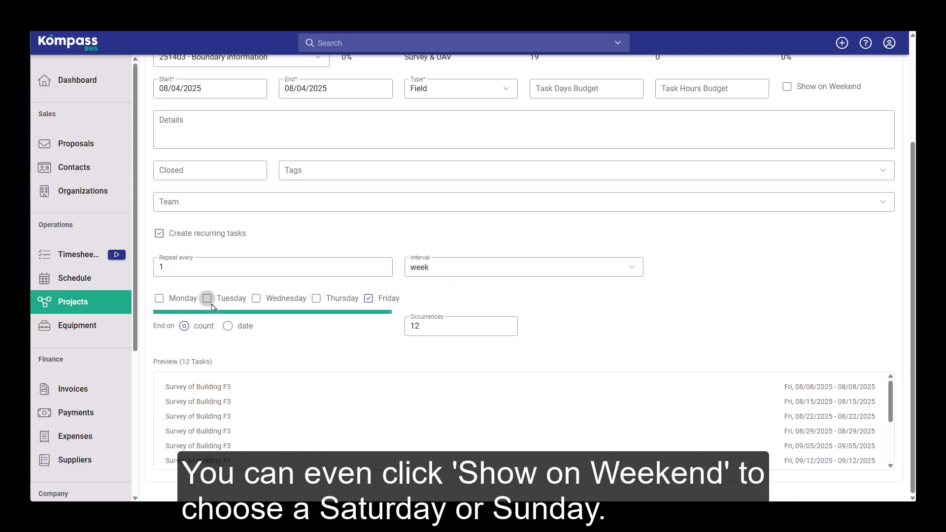
click(787, 87)
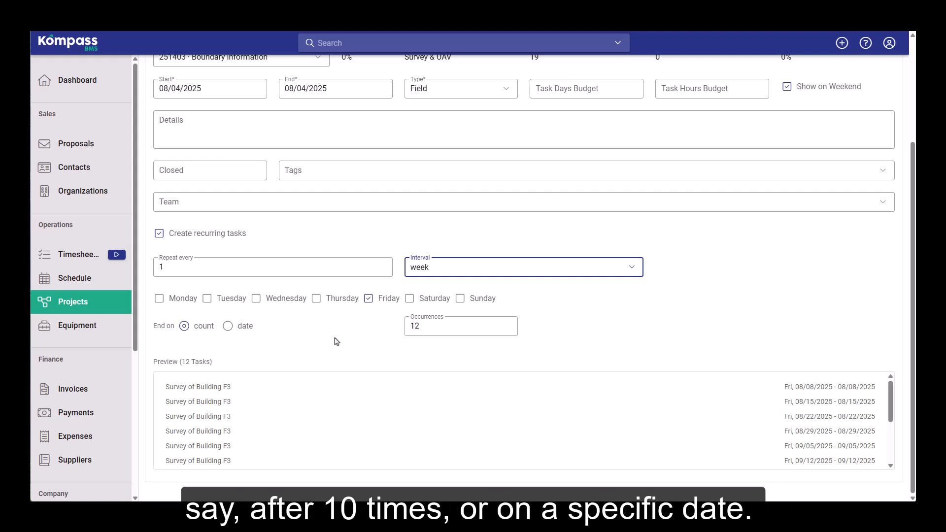
drag(410, 327, 420, 328)
text(10)
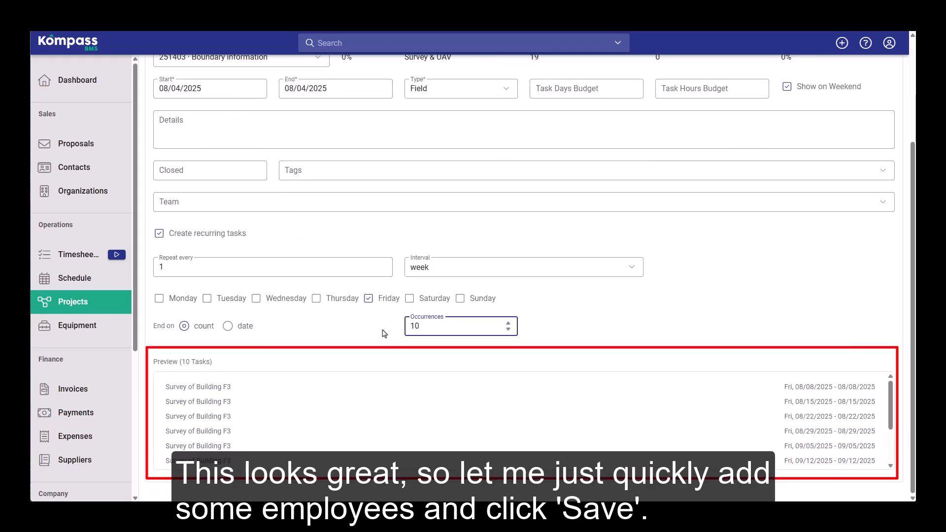
Step: Assign three employees to the recurring task's team
click(261, 203)
click(212, 308)
scroll(211, 308, down, 3)
click(212, 308)
scroll(212, 308, down, 5)
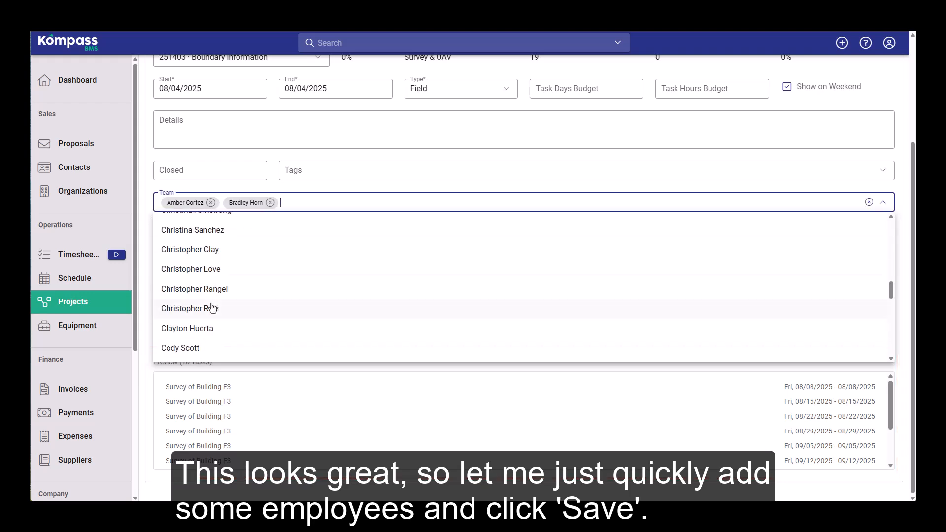
click(211, 308)
click(339, 442)
scroll(770, 151, up, 3)
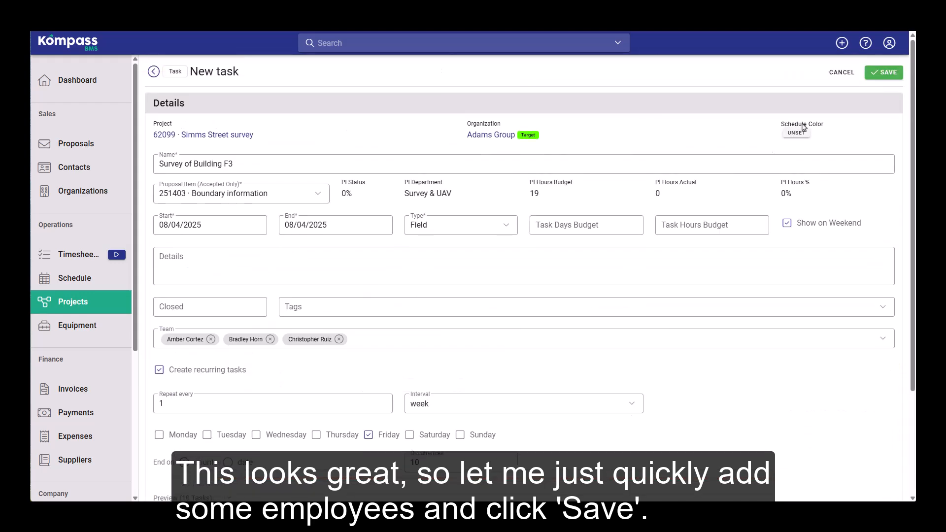
Step: Save the recurring task and review its occurrences over the coming weeks in the main schedule, filtered by 62099
click(883, 72)
click(110, 283)
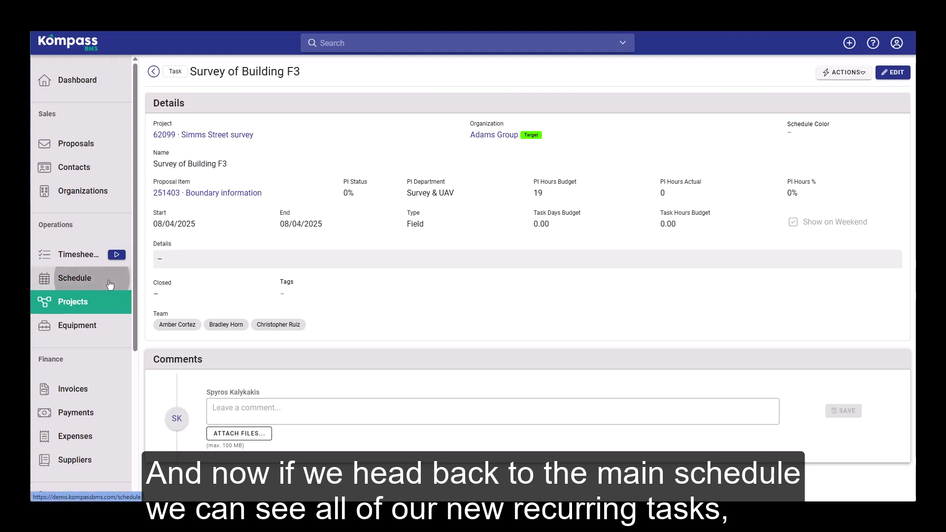
click(504, 70)
text(62099)
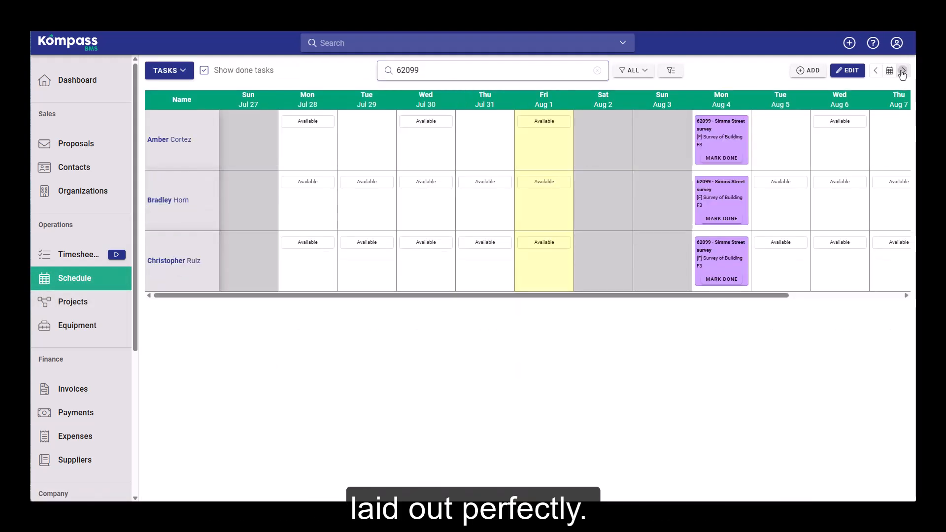
click(903, 72)
click(903, 72)
click(903, 72)
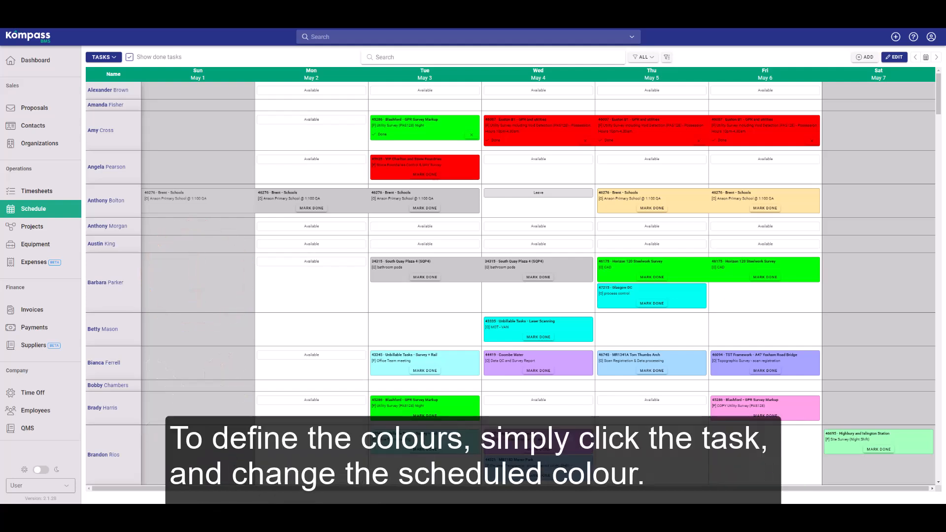
Step: Set the schedule color of the May 5 MR1341A Tom Thumbs Arch task to blue and save the task
click(623, 367)
click(927, 60)
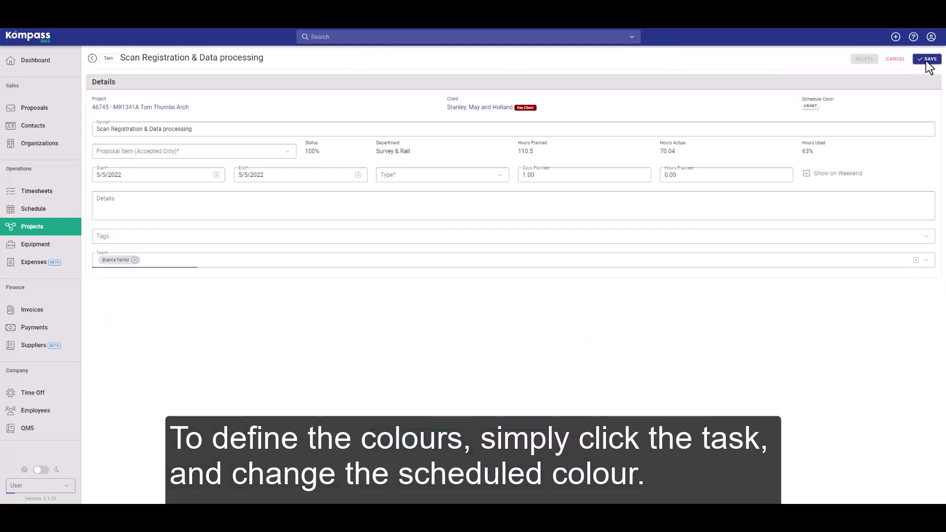
click(813, 109)
drag(829, 99, 874, 98)
click(748, 120)
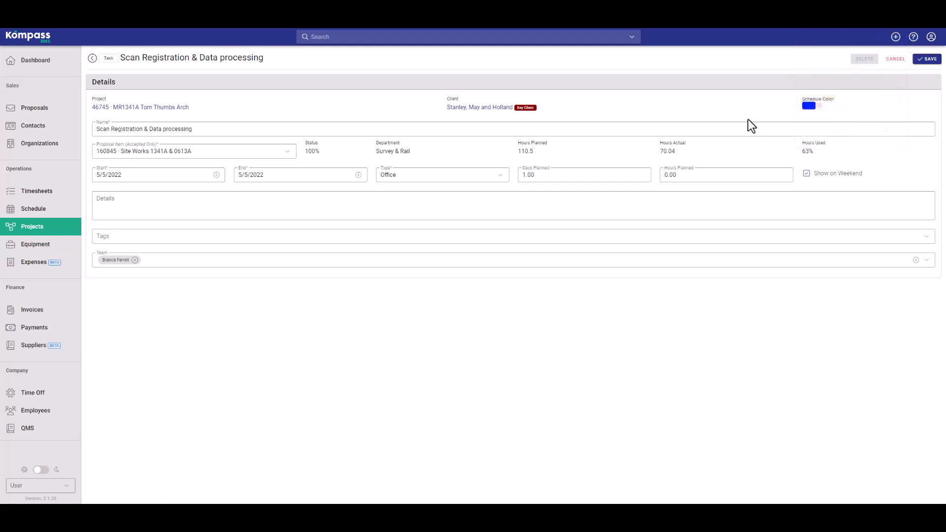
click(920, 61)
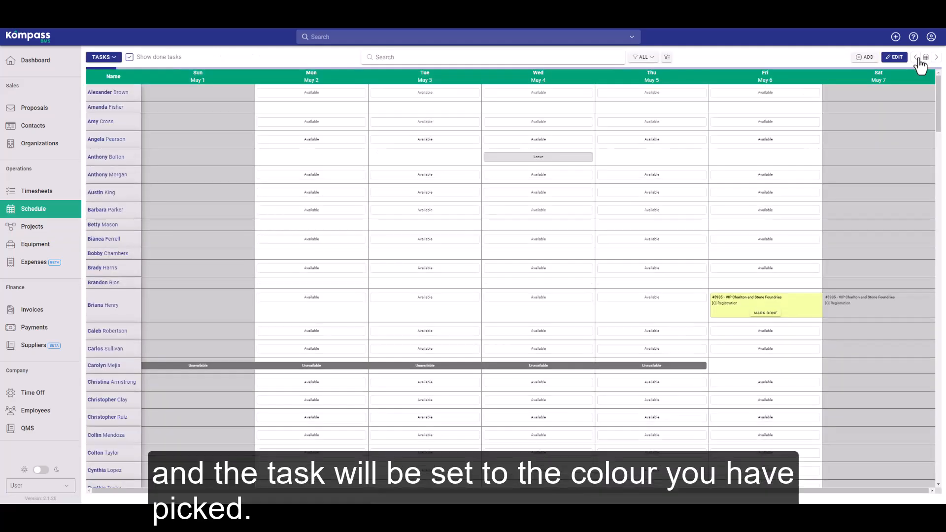